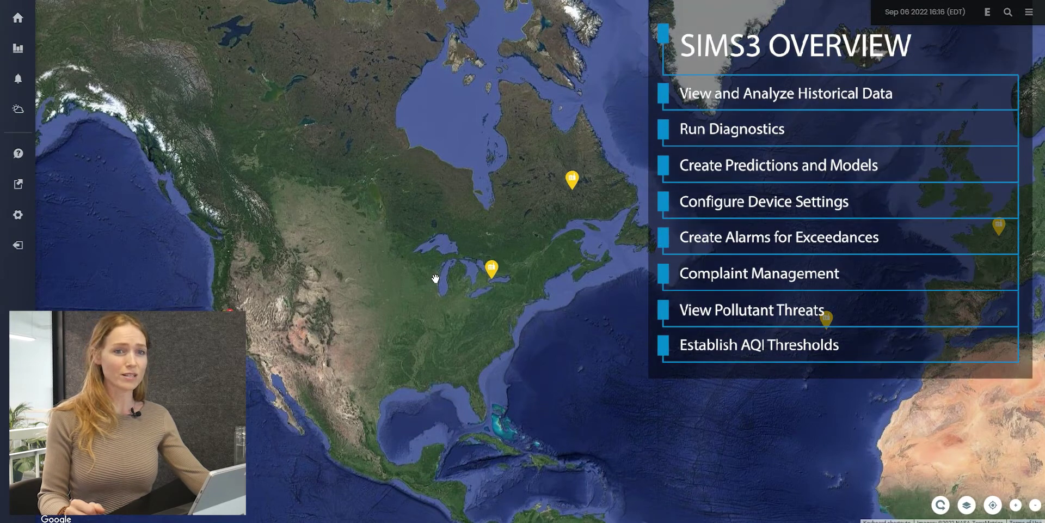
- Inspect the Main facility overview, IAQ Group details and the yellow monitoring unit on the map
click(493, 269)
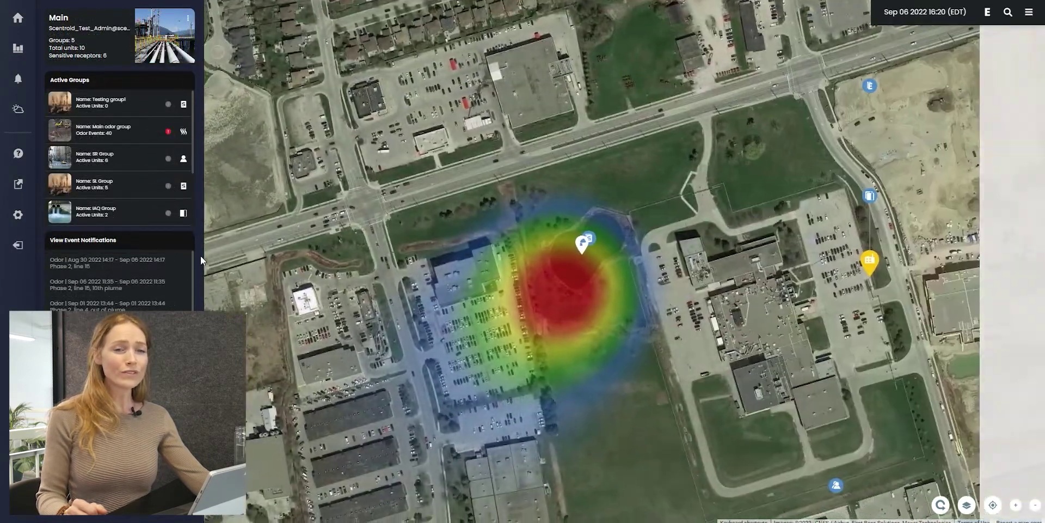
scroll(261, 242, down, 3)
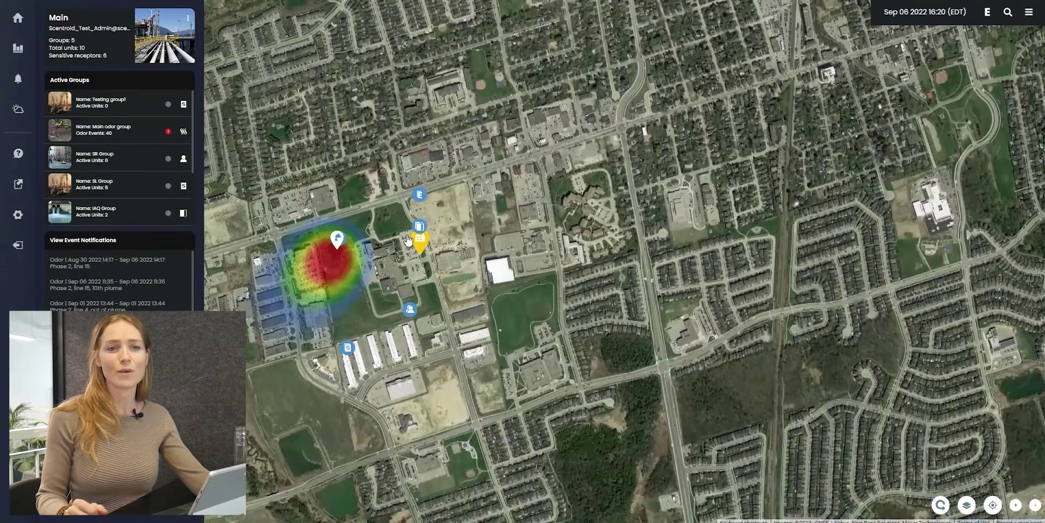
drag(294, 236, 579, 231)
click(605, 213)
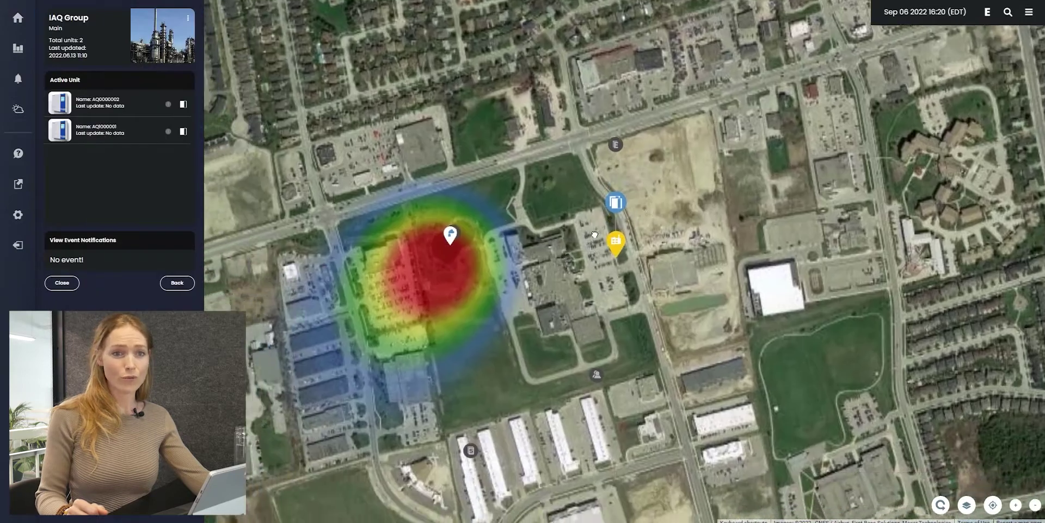
drag(594, 234, 719, 188)
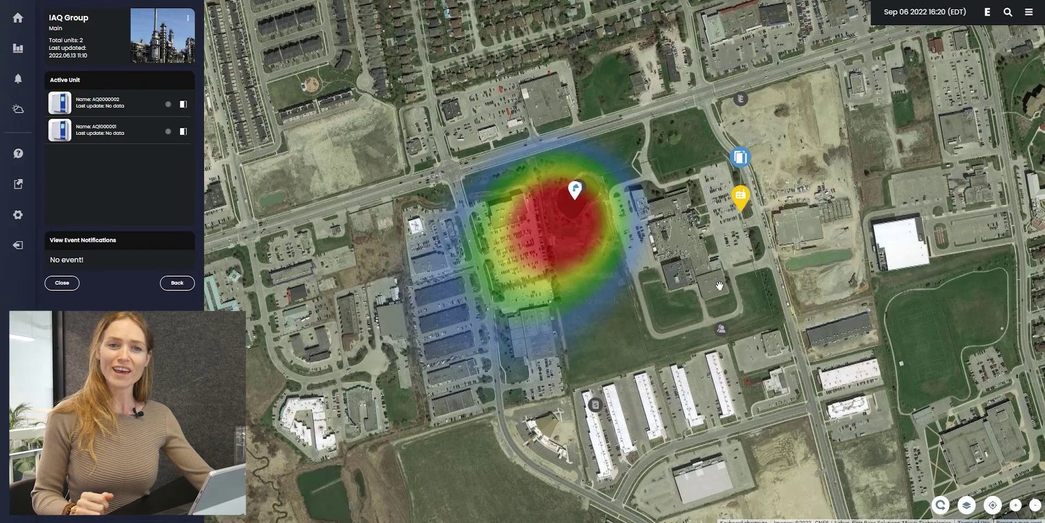
click(745, 204)
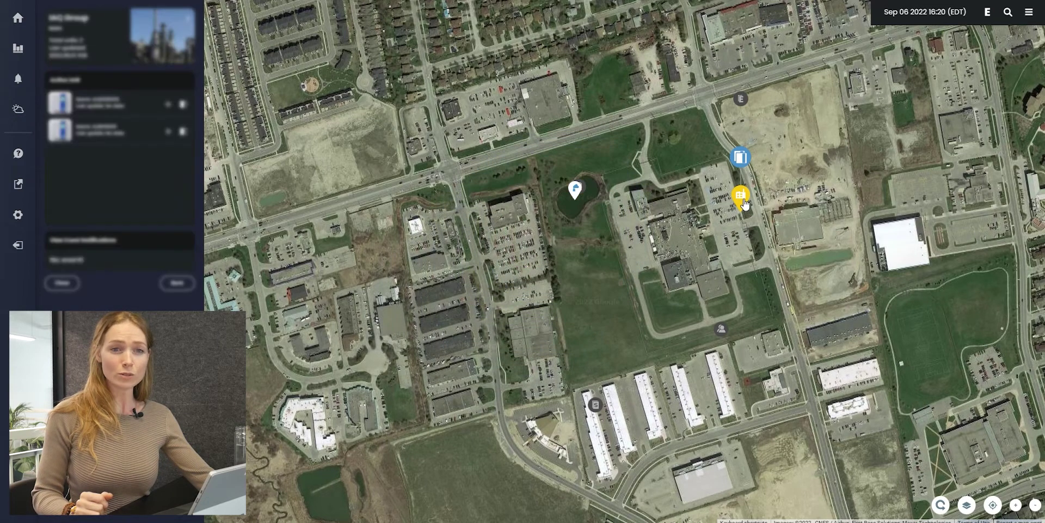
scroll(620, 137, up, 4)
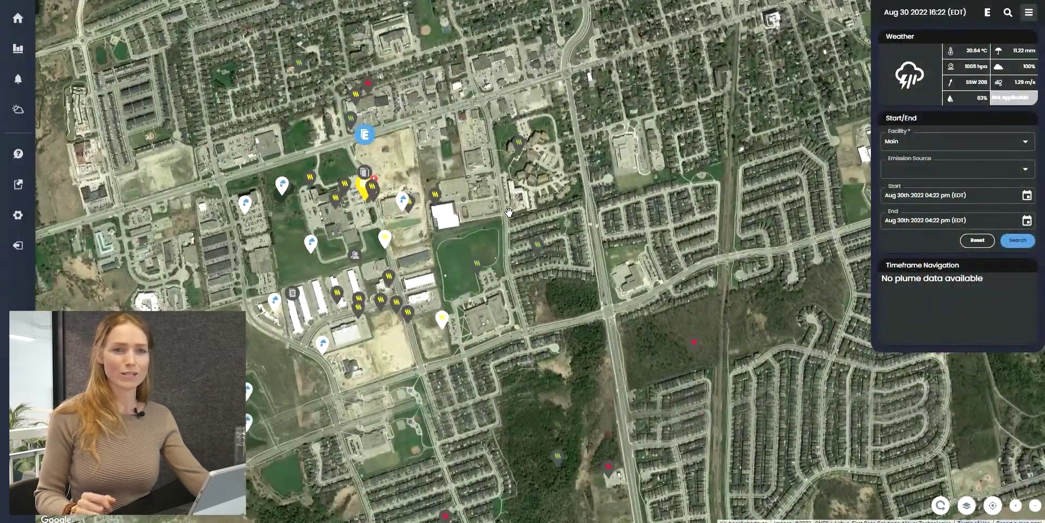
- Start a new odour event here as External User, facility Main, username 'admin', then begin the description
right_click(509, 211)
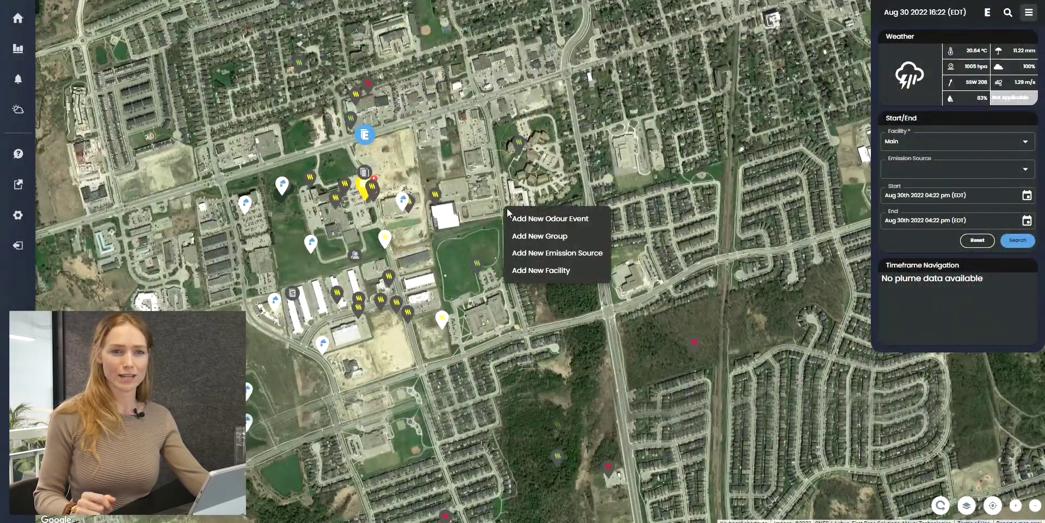
click(551, 220)
click(103, 41)
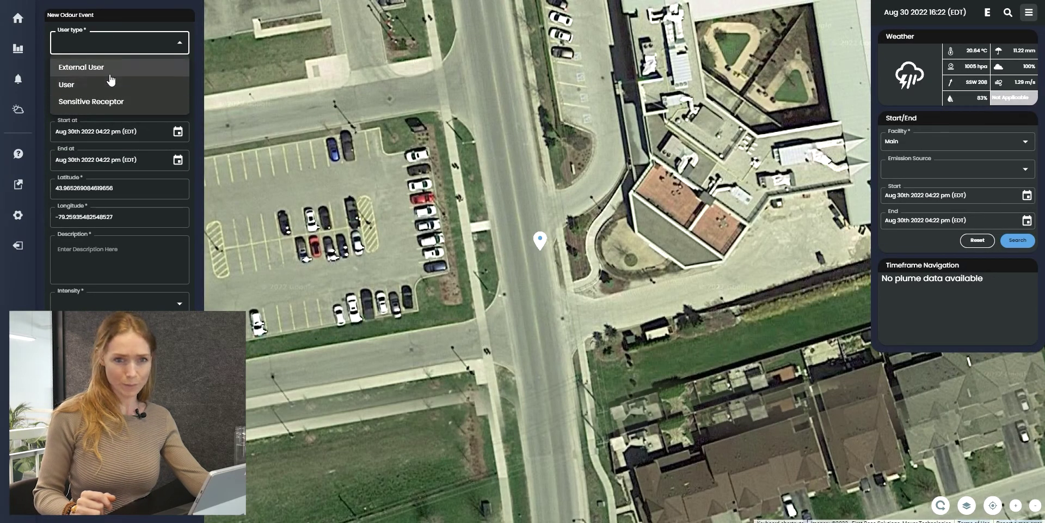
click(109, 75)
click(112, 79)
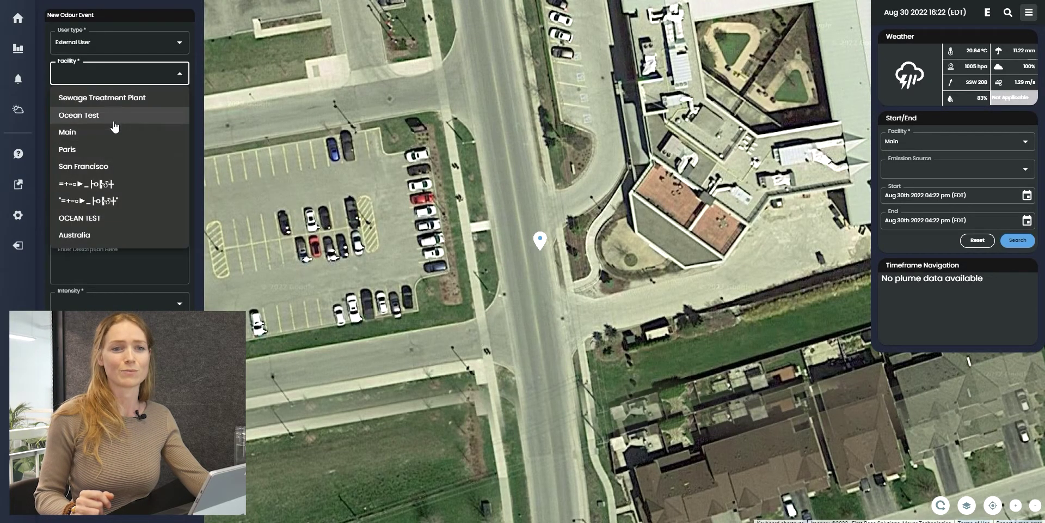
click(114, 133)
click(111, 103)
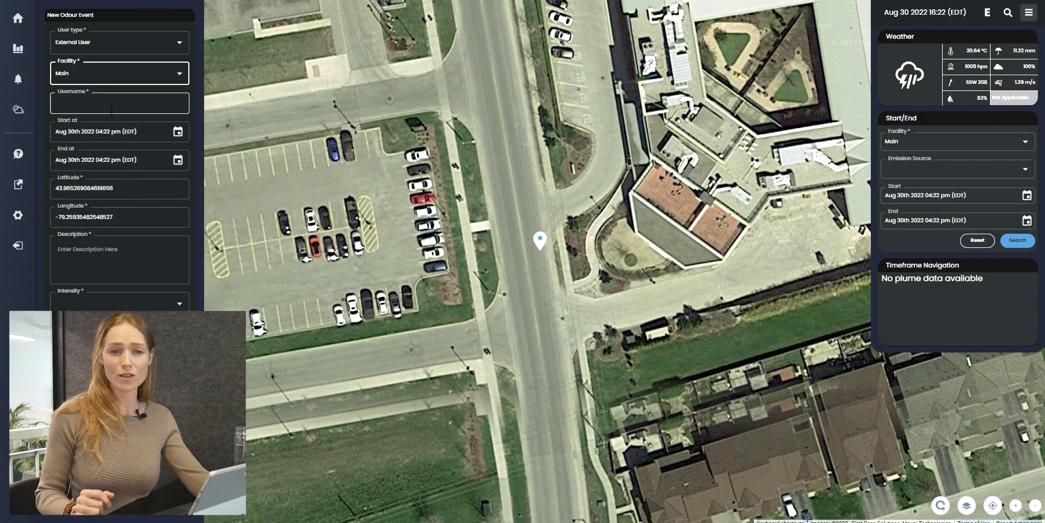
click(145, 185)
text(admin)
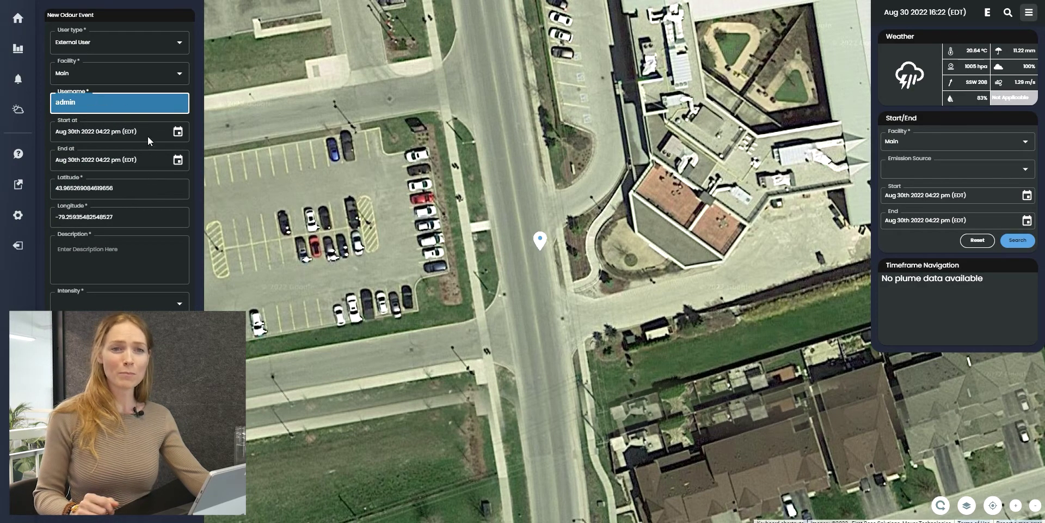
click(104, 252)
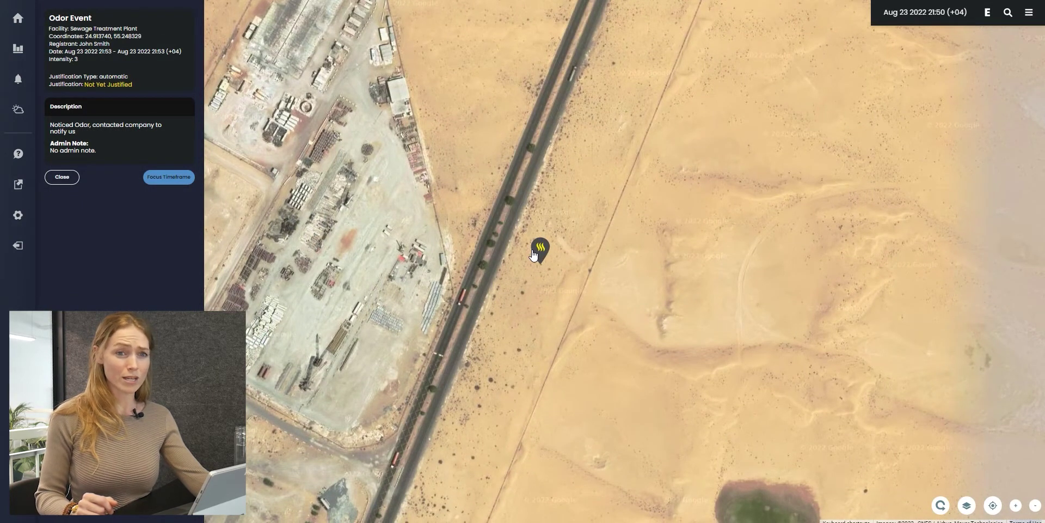
- Close the odour event details panel
click(60, 177)
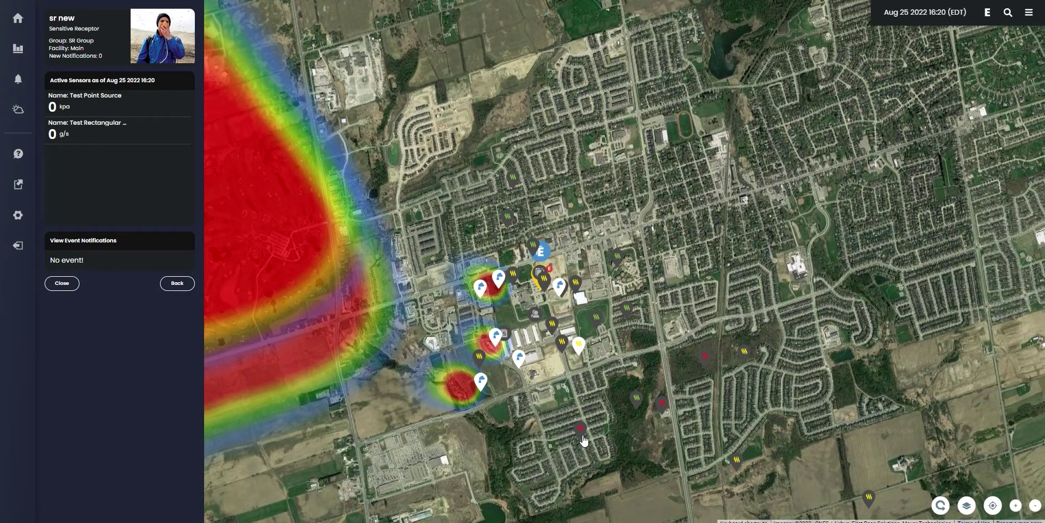
- Pan the map and open the SR Group units, the sr new receptor and the E marker's sensors
drag(583, 440, 526, 424)
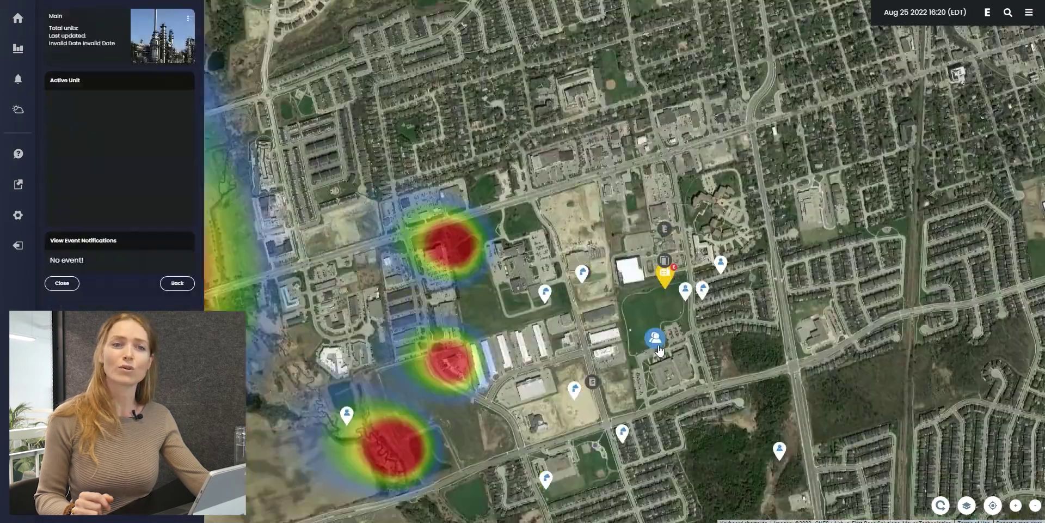
click(656, 341)
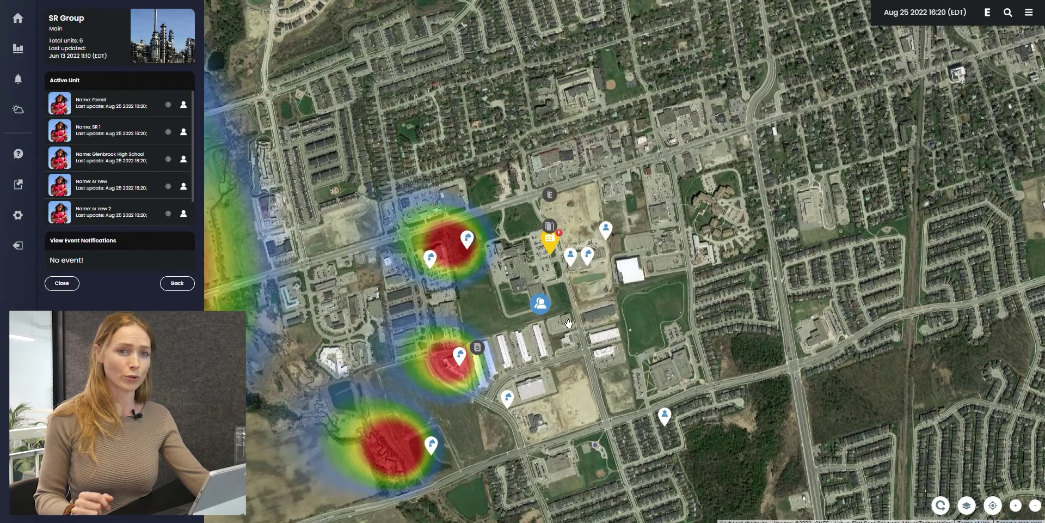
scroll(568, 324, down, 2)
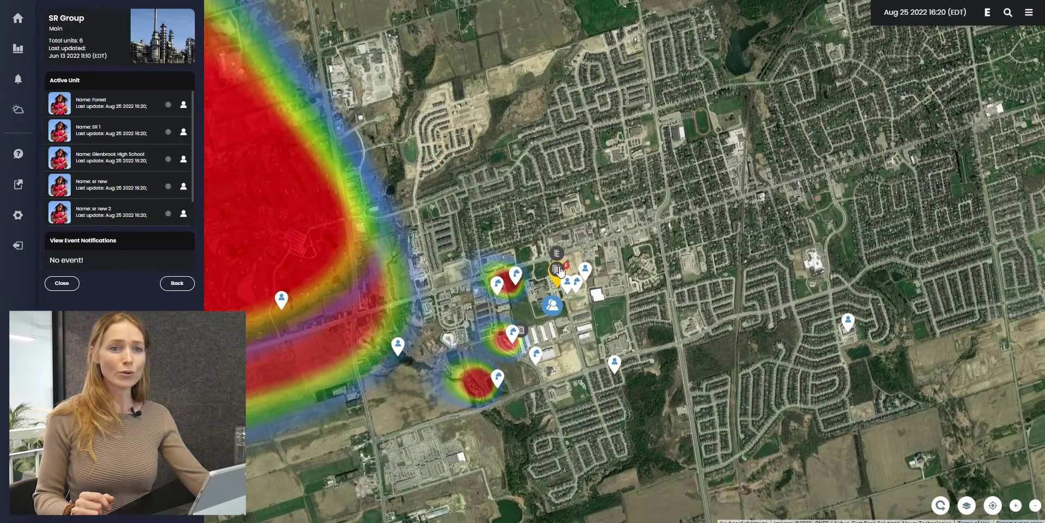
click(591, 270)
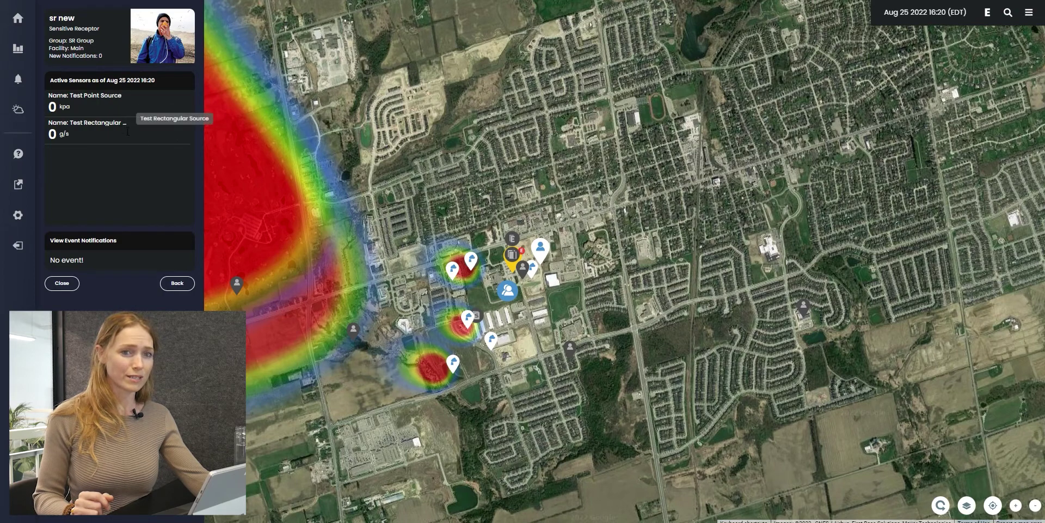
click(513, 240)
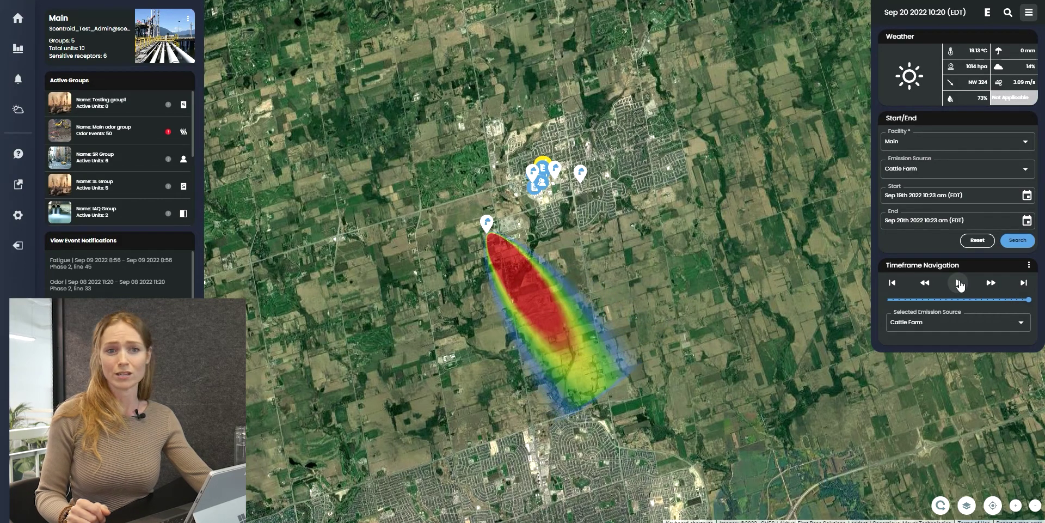
- Pick Sep 20 as start and Sep 22 as end date, then run the plume search
click(1028, 195)
click(928, 325)
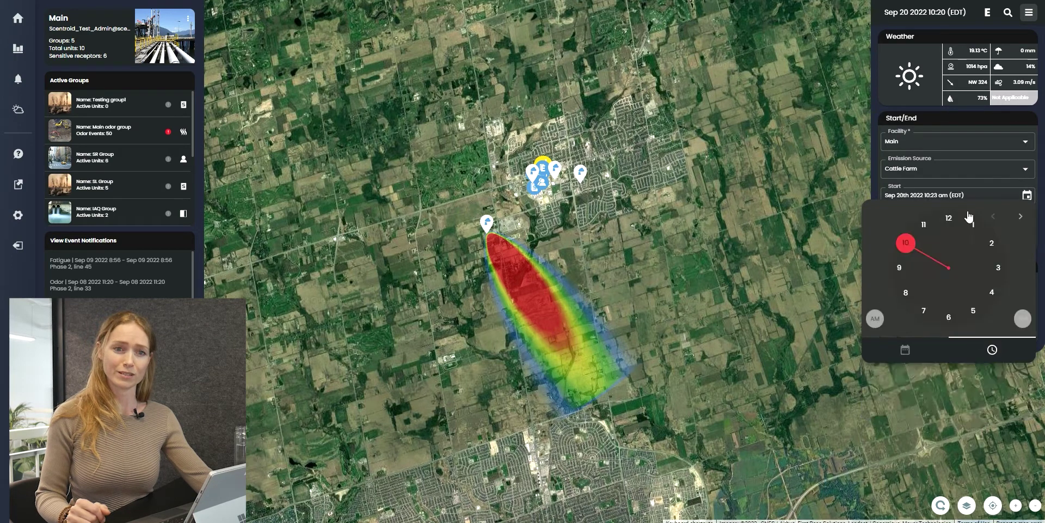
click(967, 154)
click(1027, 220)
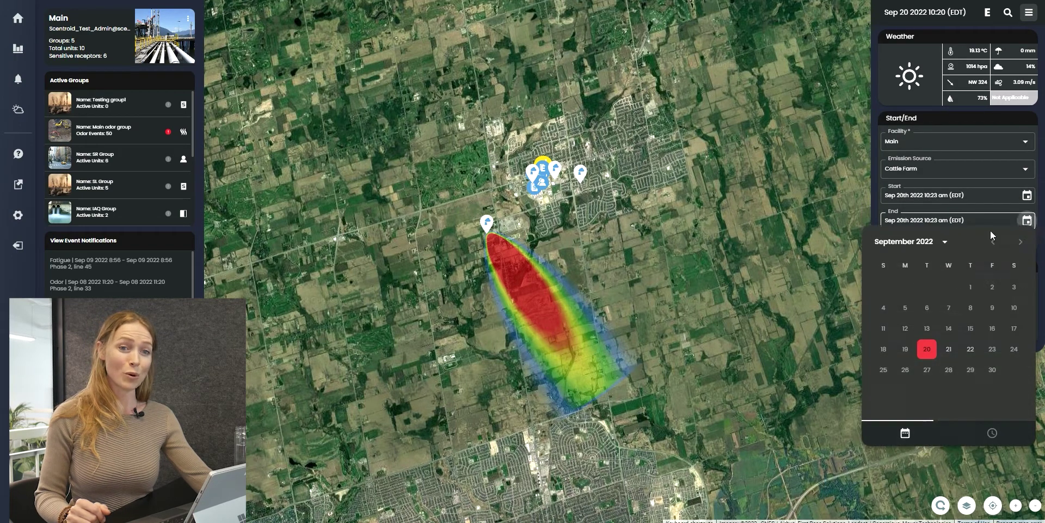
click(970, 349)
click(905, 269)
click(1018, 241)
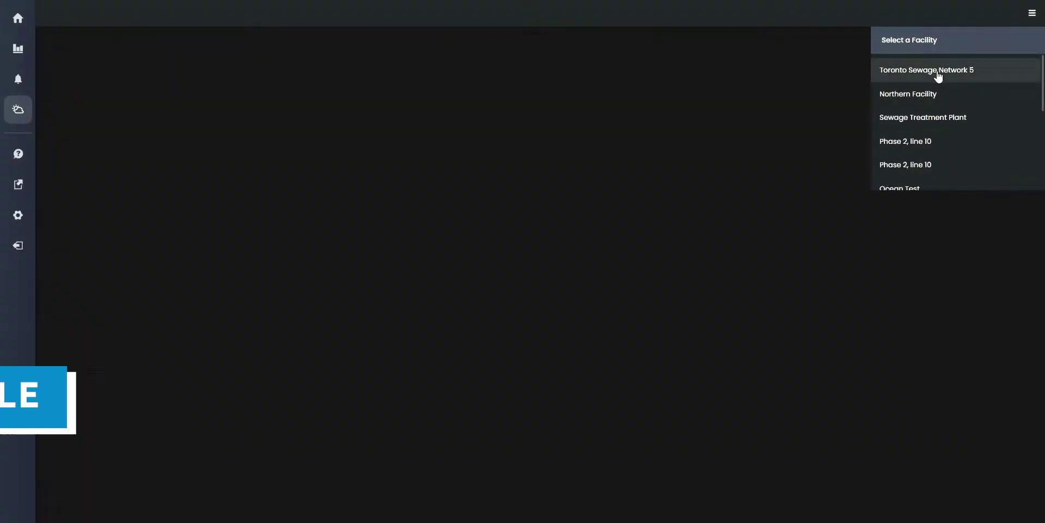
- Load the weather forecast for the Main facility
scroll(936, 109, down, 3)
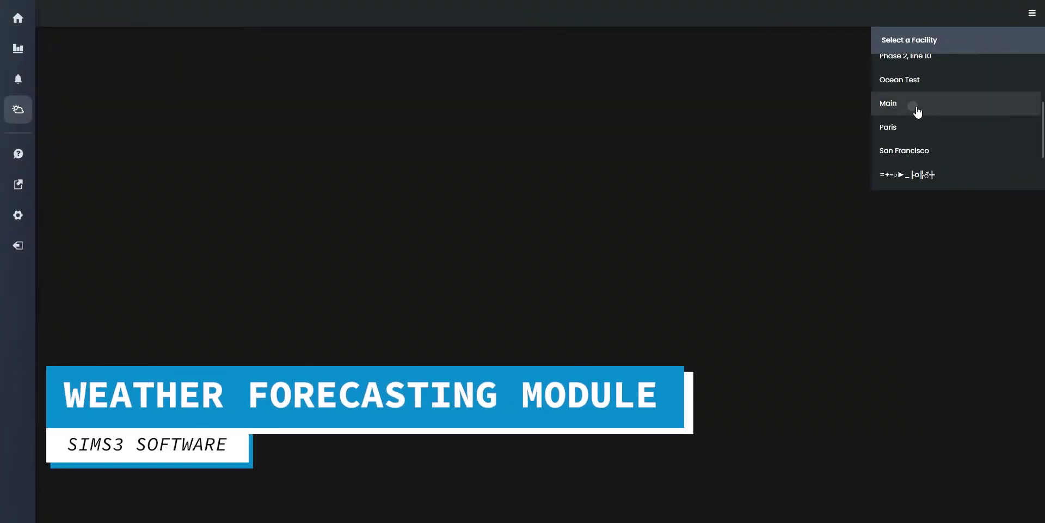
click(916, 109)
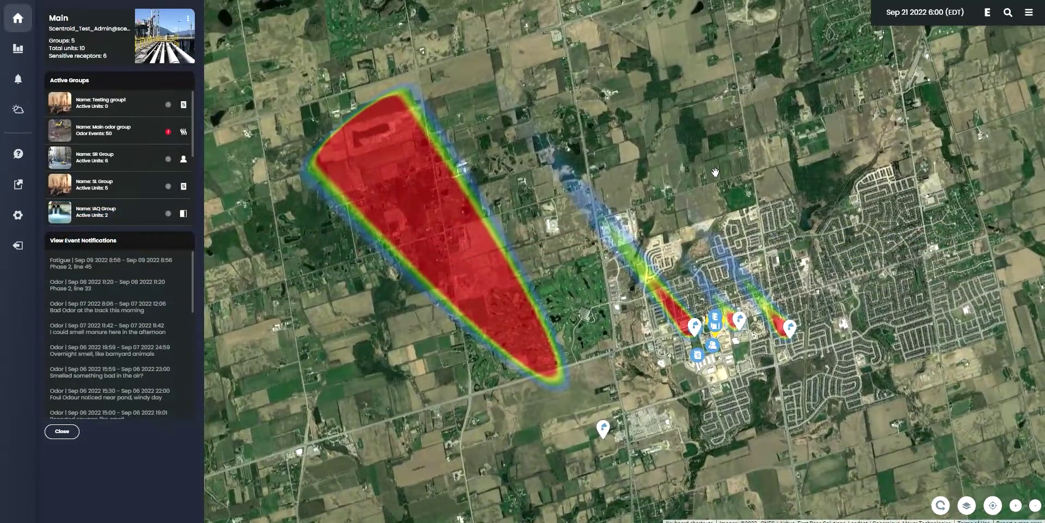
- Hide the PM-2.5, PM-10, T-INT, T-ENV, RH-INT, RH-ENV and PM-1 series from the chart
click(1028, 14)
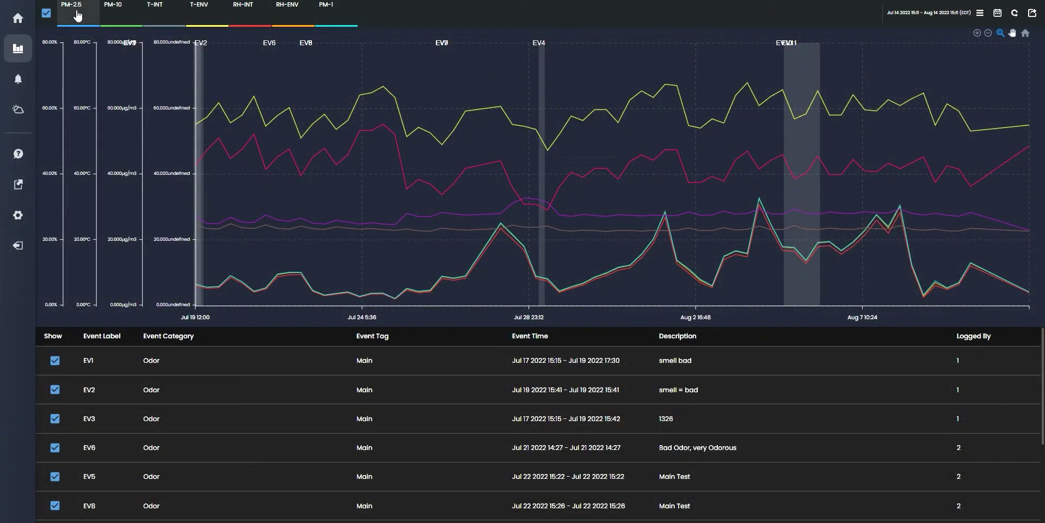
click(71, 7)
click(114, 13)
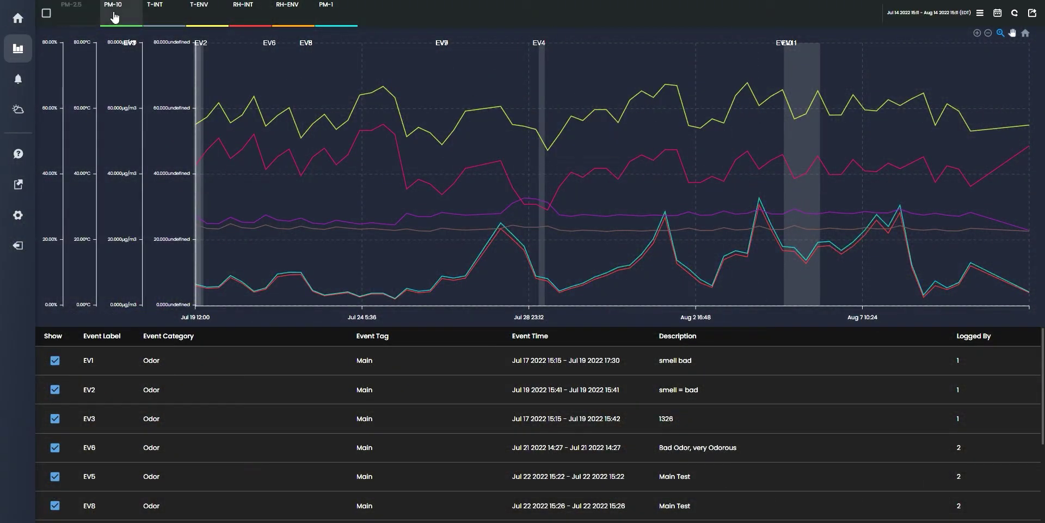
click(155, 13)
click(199, 13)
click(243, 14)
click(287, 14)
click(339, 22)
- Show all series again and switch to the Statistical Analysis view
click(47, 13)
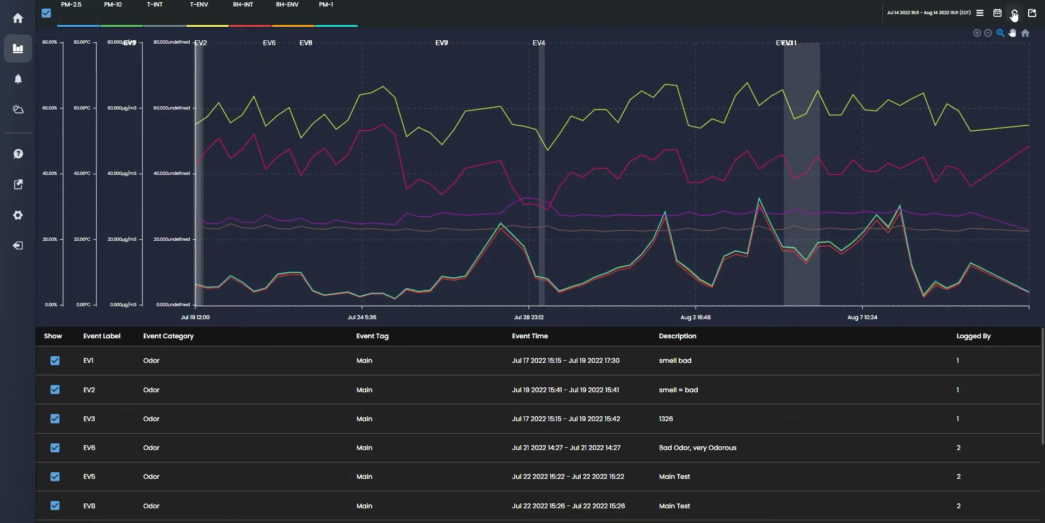
click(1014, 15)
click(958, 99)
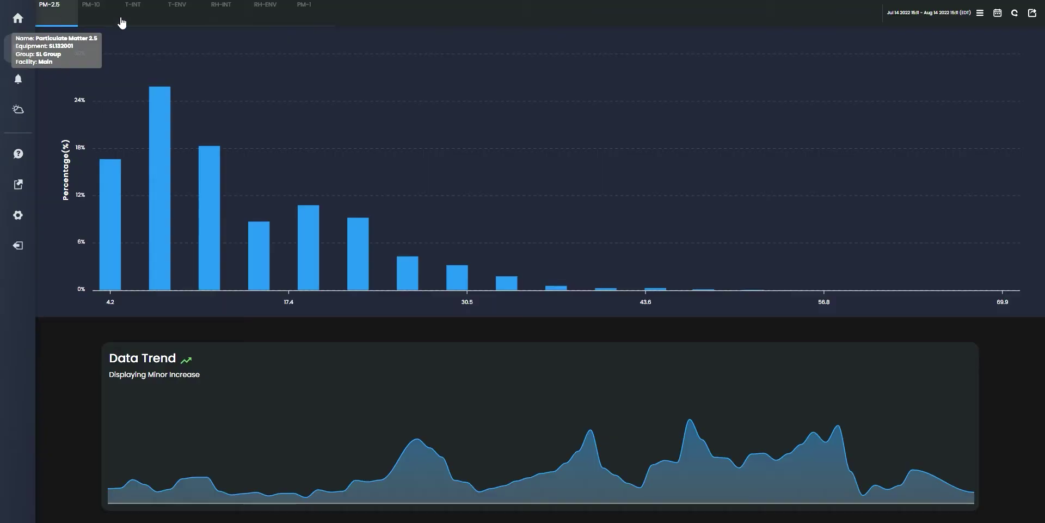
click(298, 18)
click(266, 16)
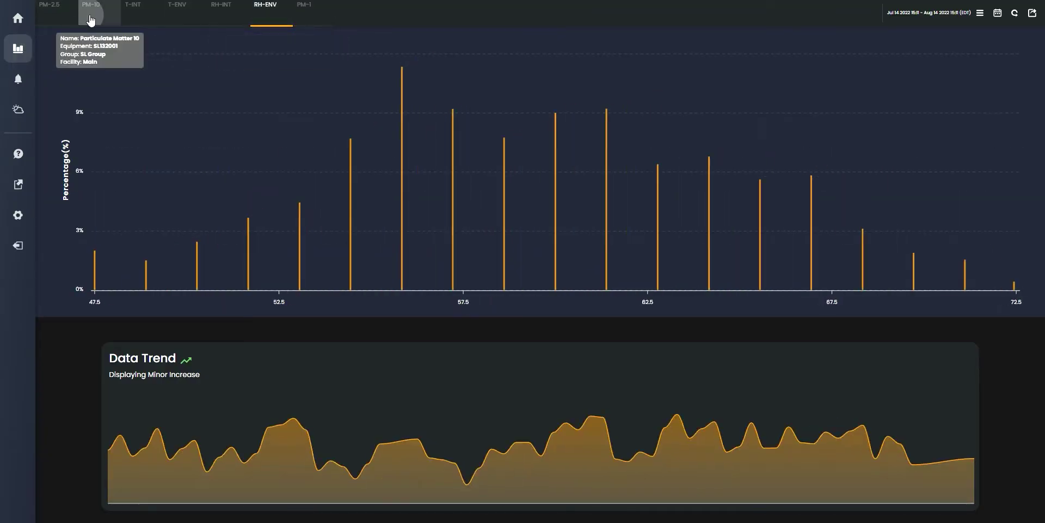
click(90, 19)
click(55, 21)
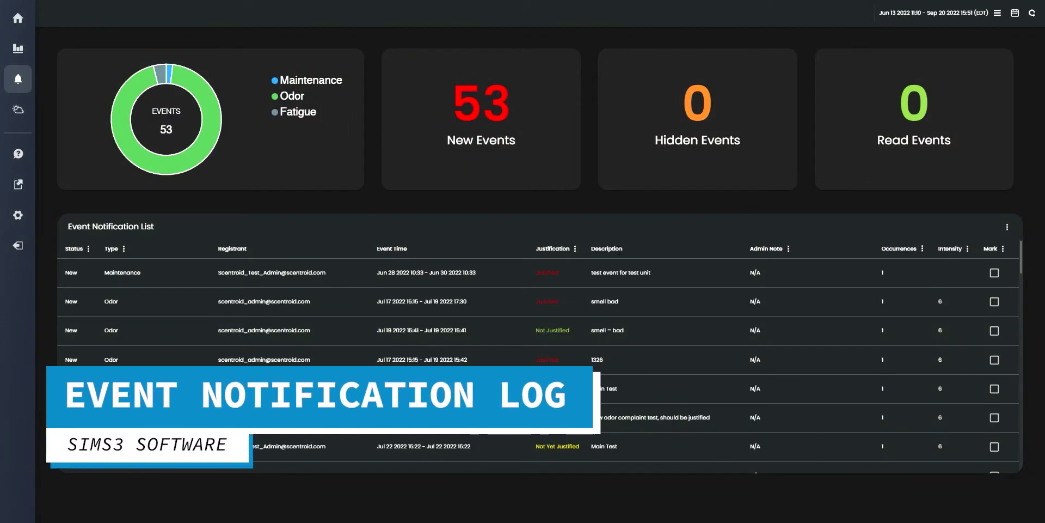
- Scroll the event list and check the Status, Type and Justification column filter options
scroll(548, 277, down, 5)
scroll(563, 368, down, 8)
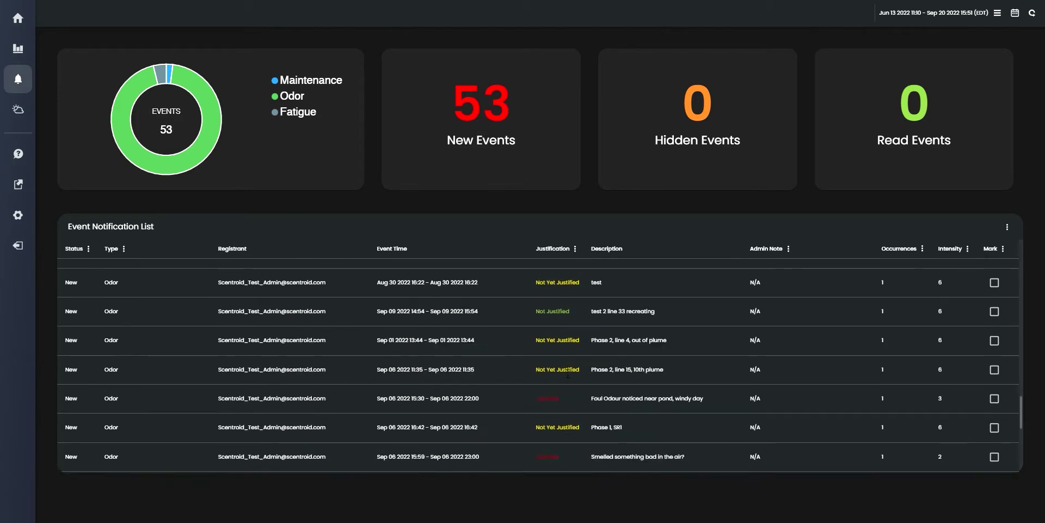
scroll(133, 256, up, 5)
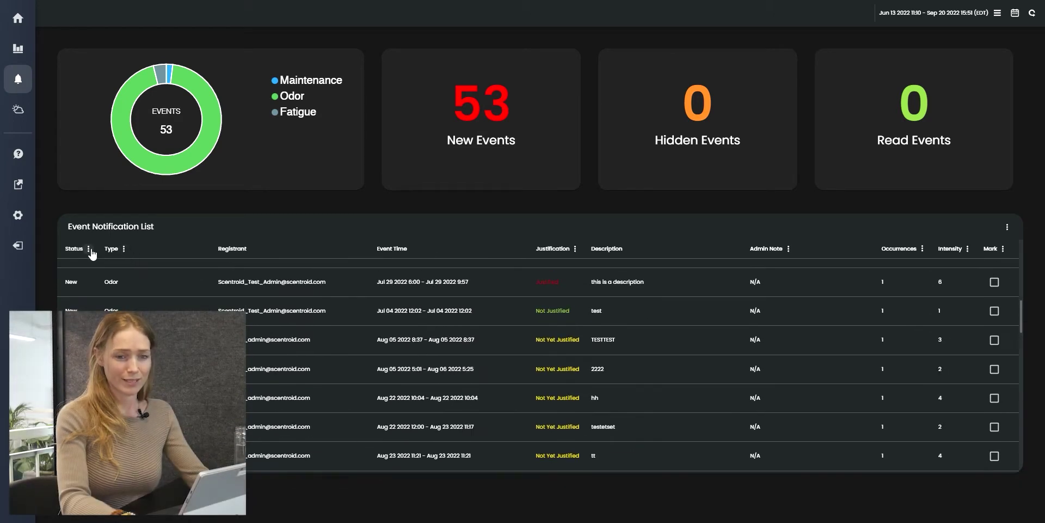
click(124, 248)
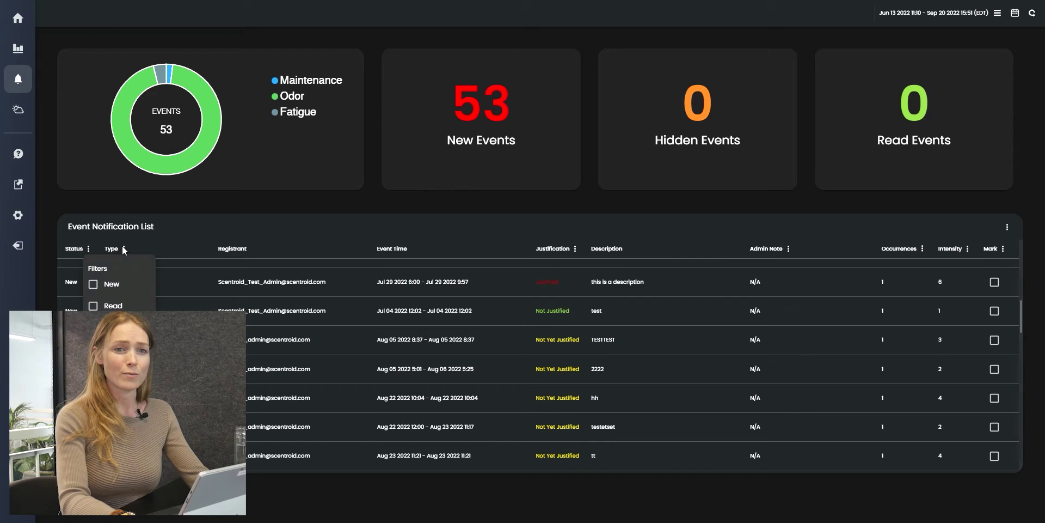
click(125, 249)
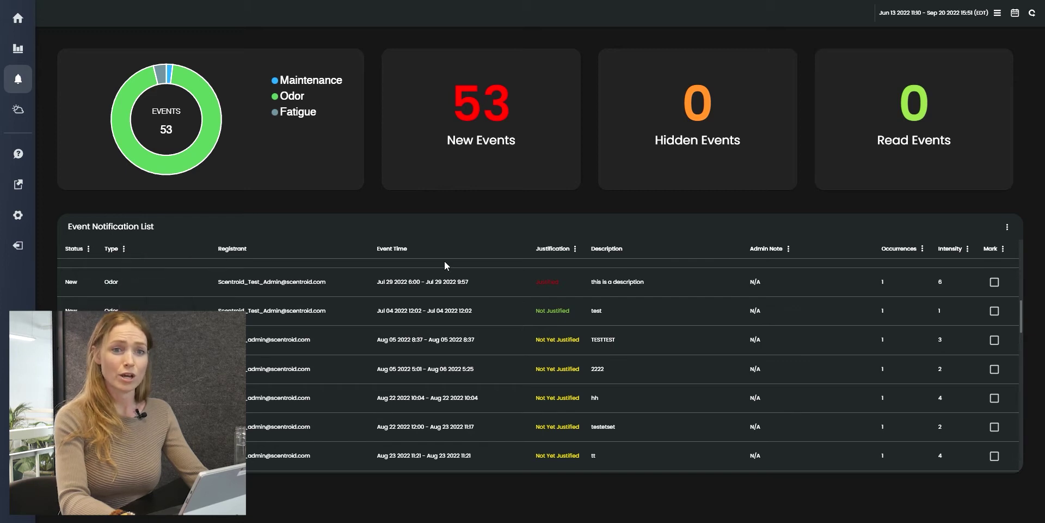
click(576, 248)
click(578, 248)
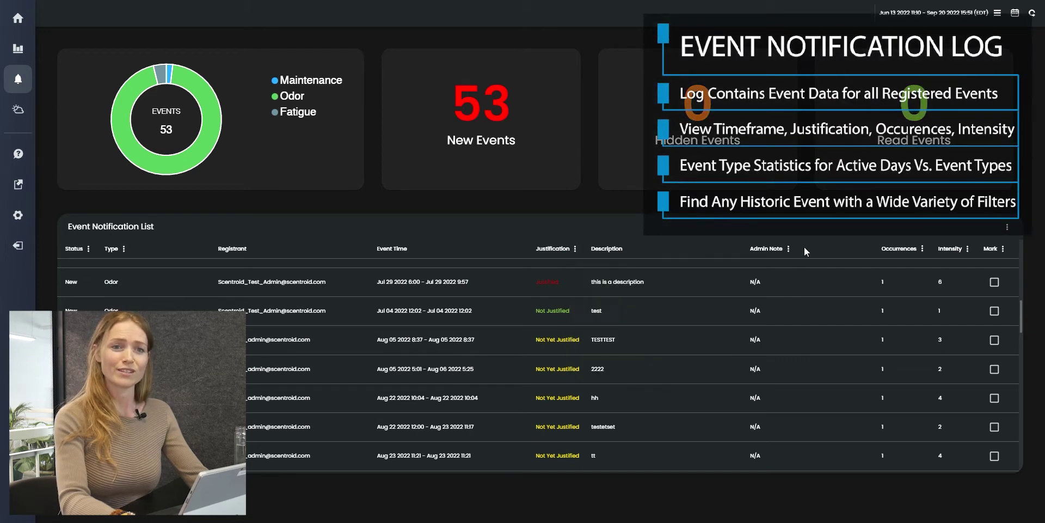
- Check the Admin Note, Occurrences and Intensity column options, then open the Mark column options
click(788, 248)
click(788, 249)
click(922, 248)
click(924, 248)
click(967, 248)
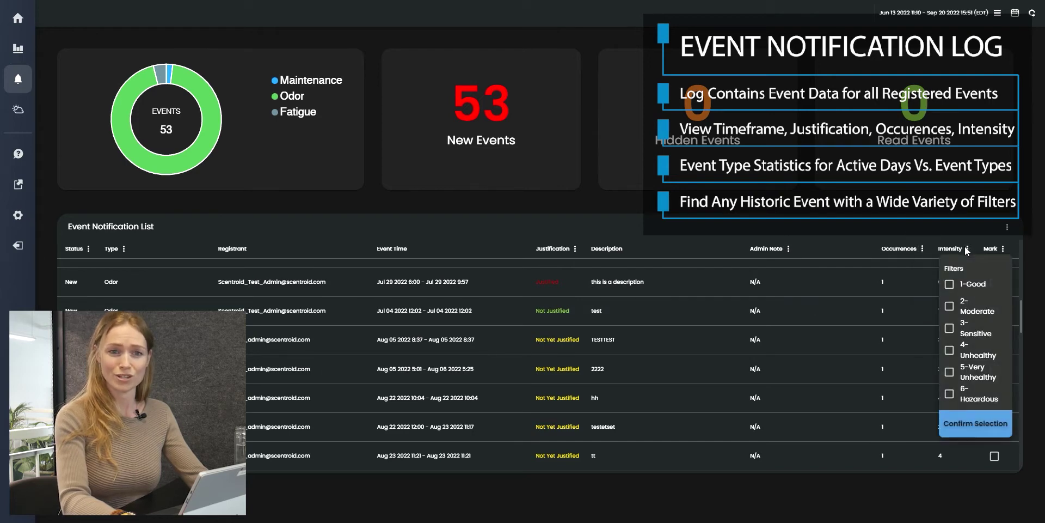
click(967, 248)
click(1003, 249)
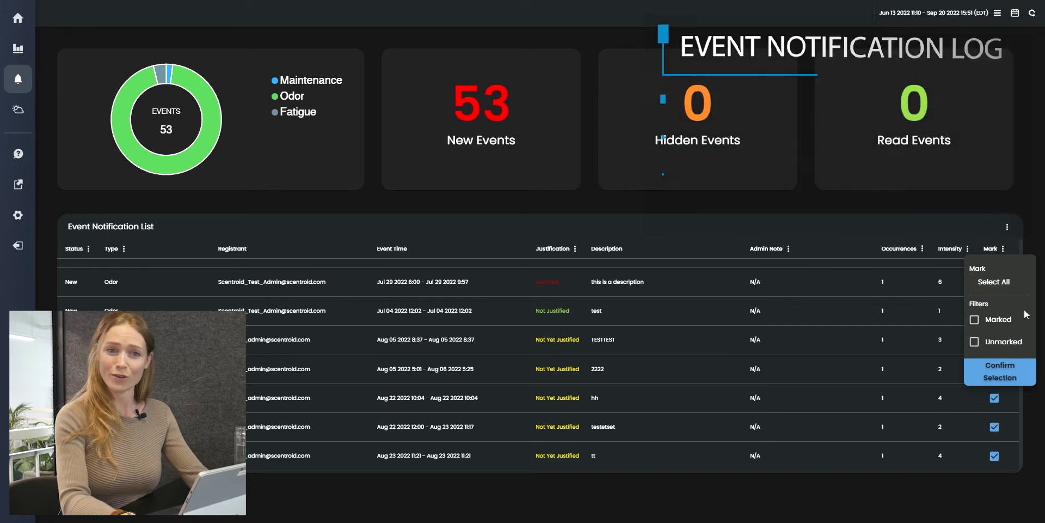
- Select all events in the Mark column and mark them as read from the actions menu
click(1001, 282)
click(973, 224)
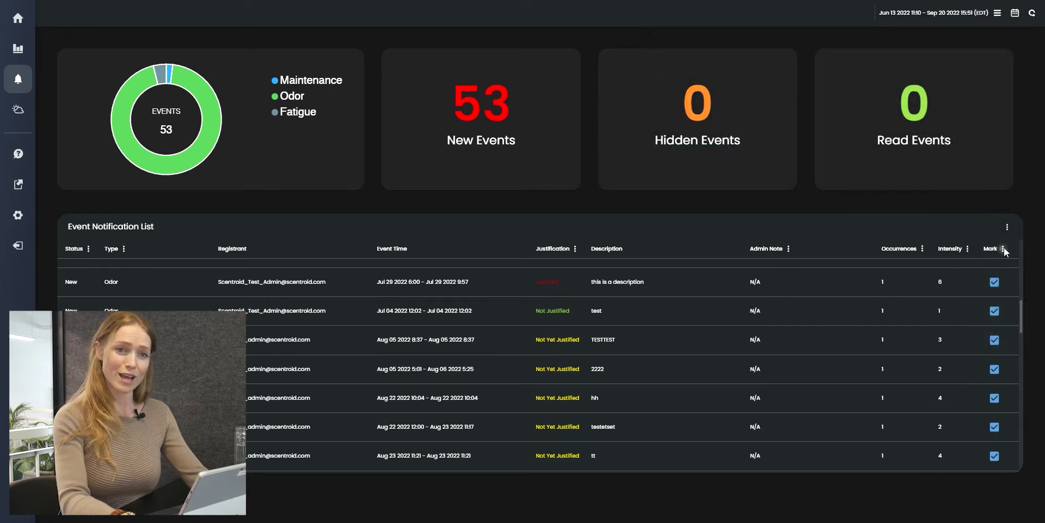
click(1003, 248)
click(996, 230)
click(1007, 227)
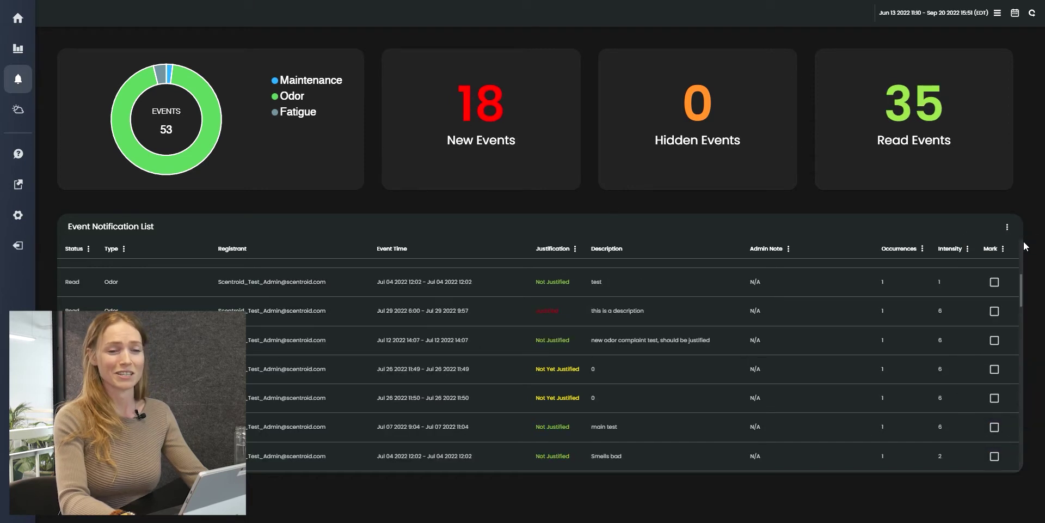
scroll(669, 308, down, 10)
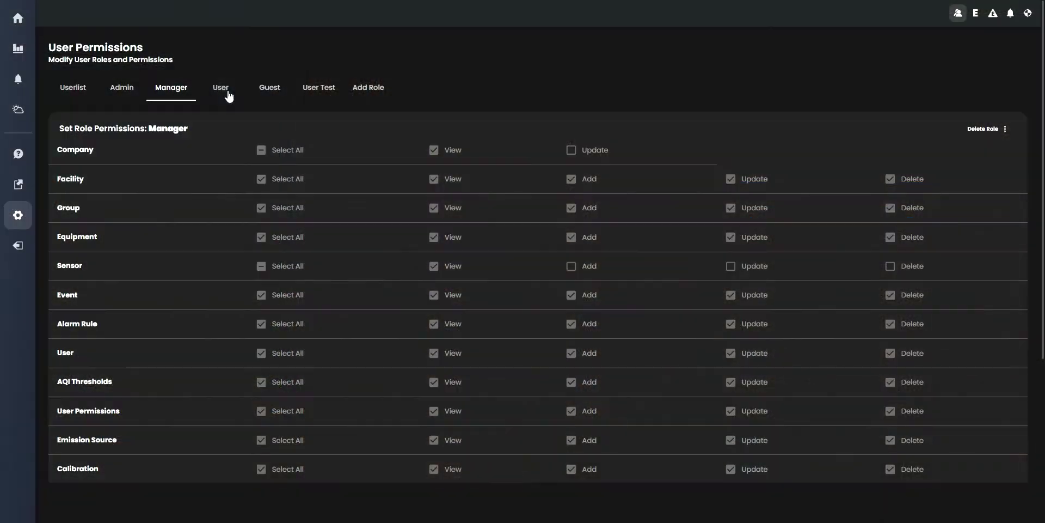
- View the User role's permissions and start adding a new role
click(222, 90)
click(379, 88)
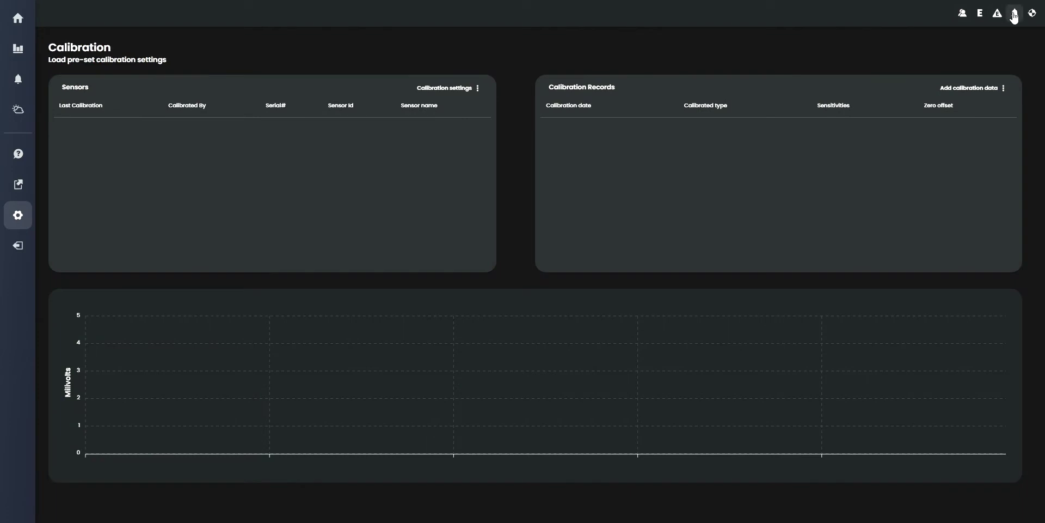
- Open the first alarm trigger rule for editing, cancel it unchanged, then go to Event Settings
click(1015, 14)
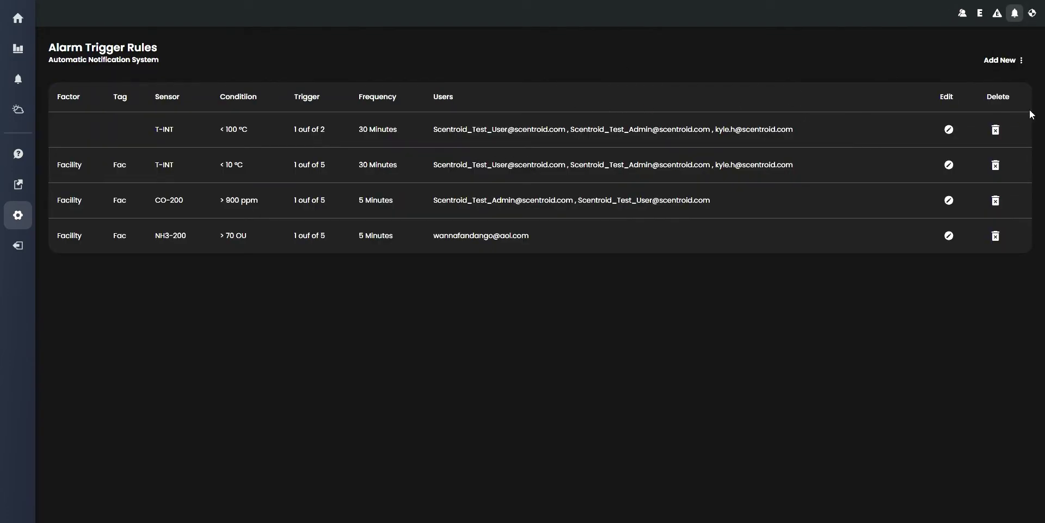
click(949, 130)
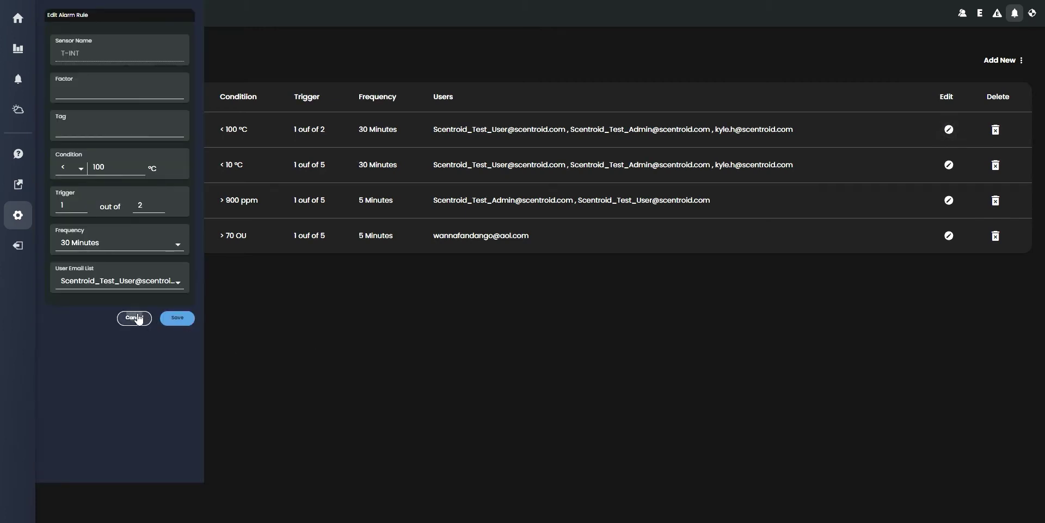
click(748, 27)
click(980, 14)
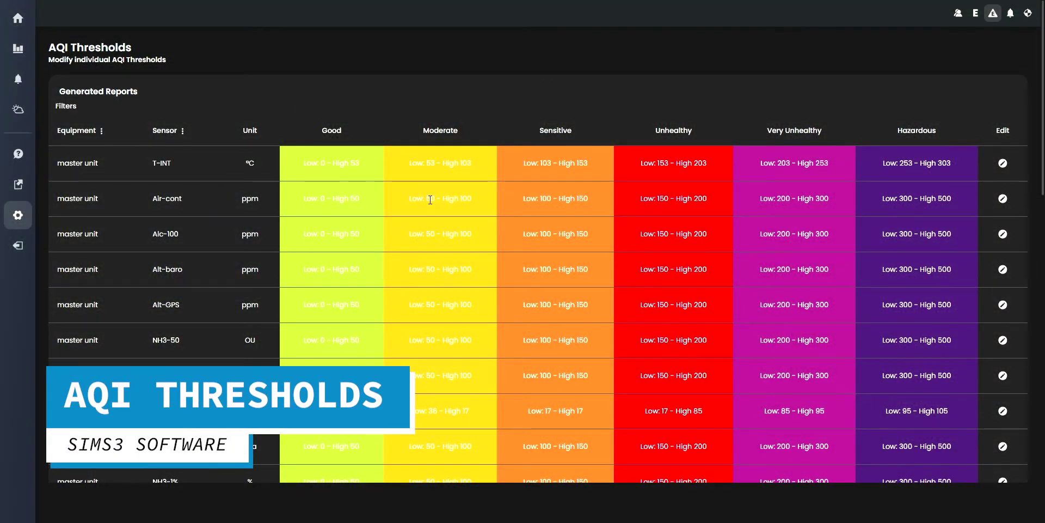
- Scroll down through the AQI Thresholds table and back up to the top
scroll(430, 199, down, 10)
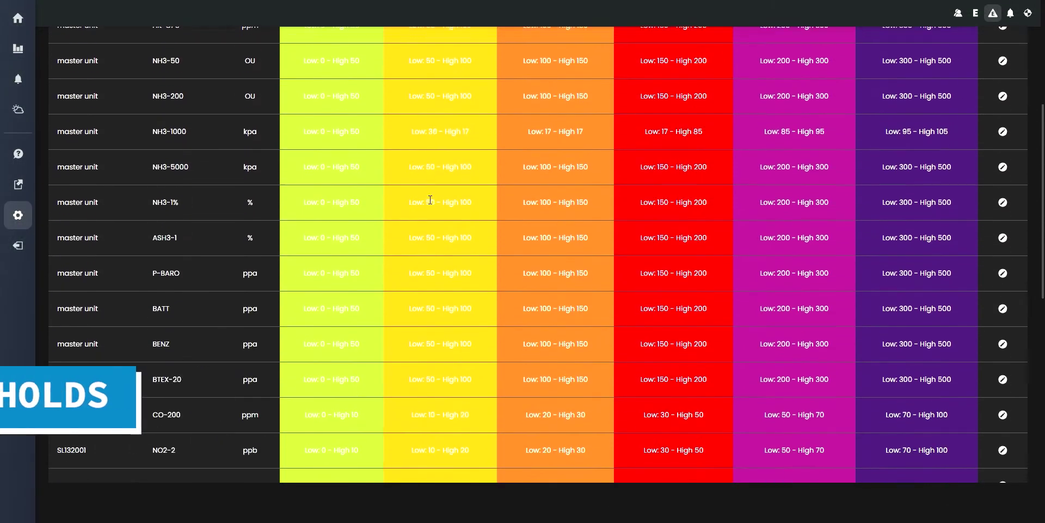
scroll(430, 199, down, 3)
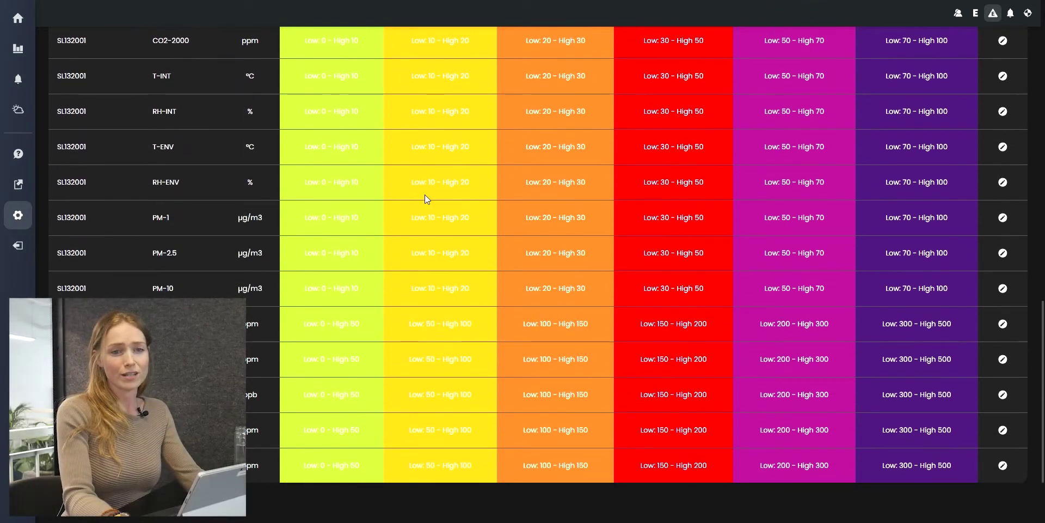
scroll(427, 199, up, 13)
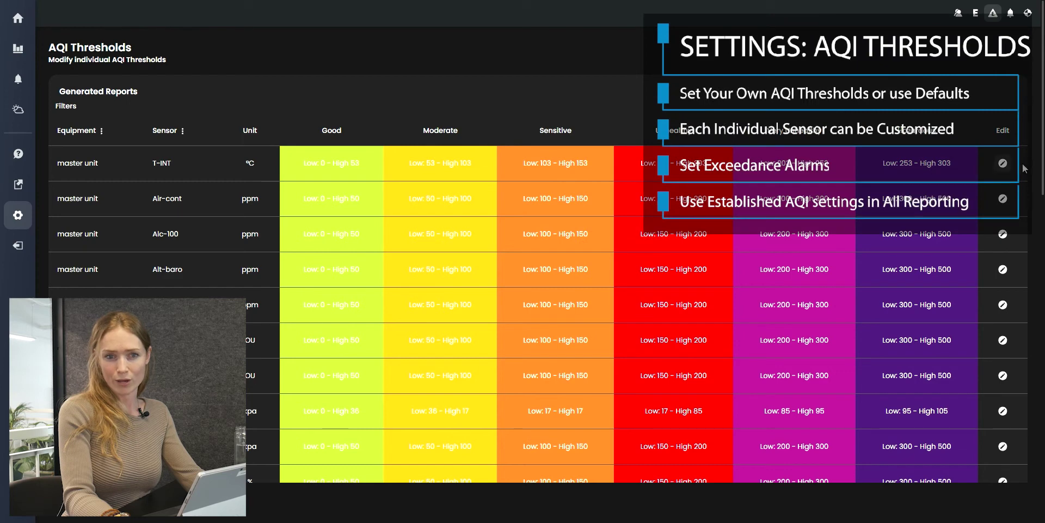
- Enter T-INT master unit thresholds Good 100, Moderate 200, Sensitive 300 and Unhealthy 400, unsaved
click(1003, 163)
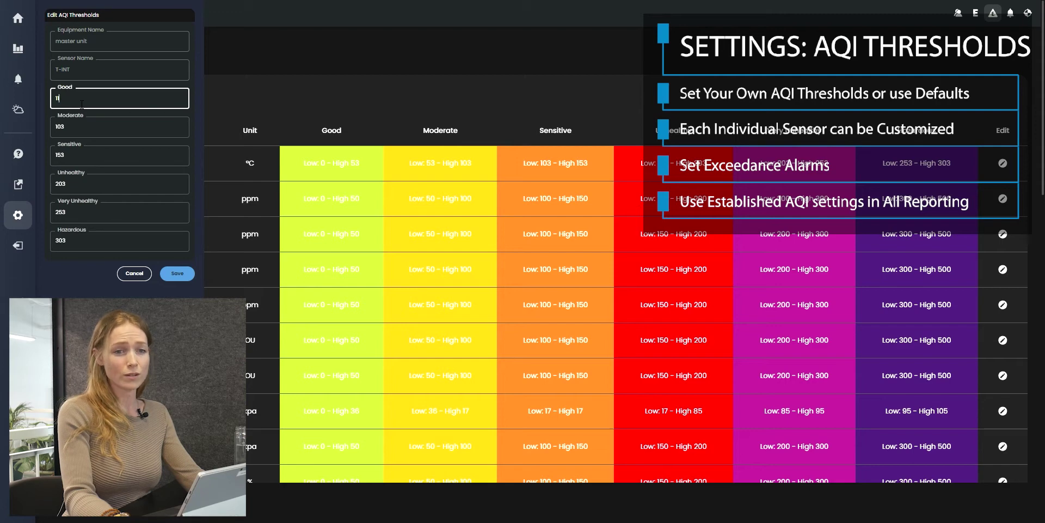
click(82, 104)
text(100)
key(Tab)
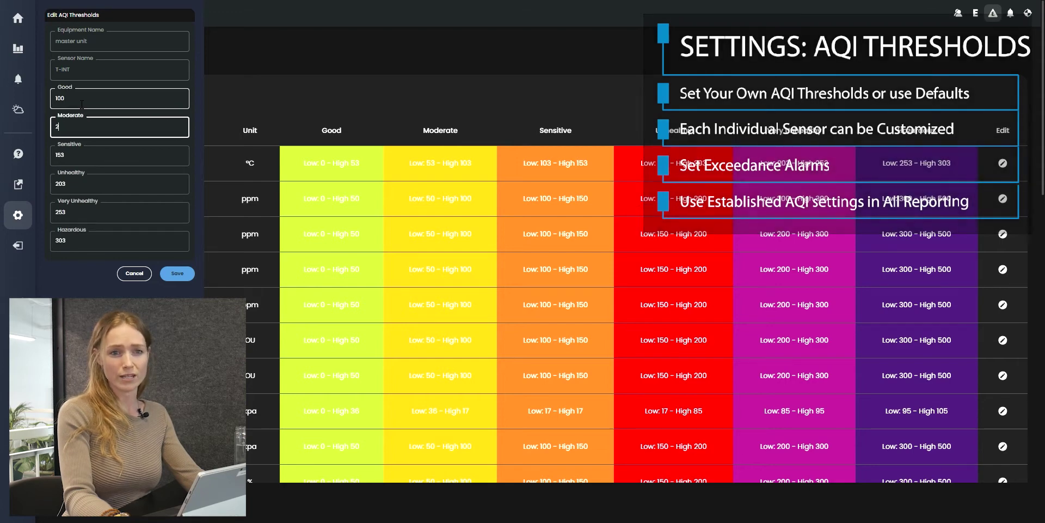
text(200)
key(Tab)
text(300)
key(Tab)
text(4)
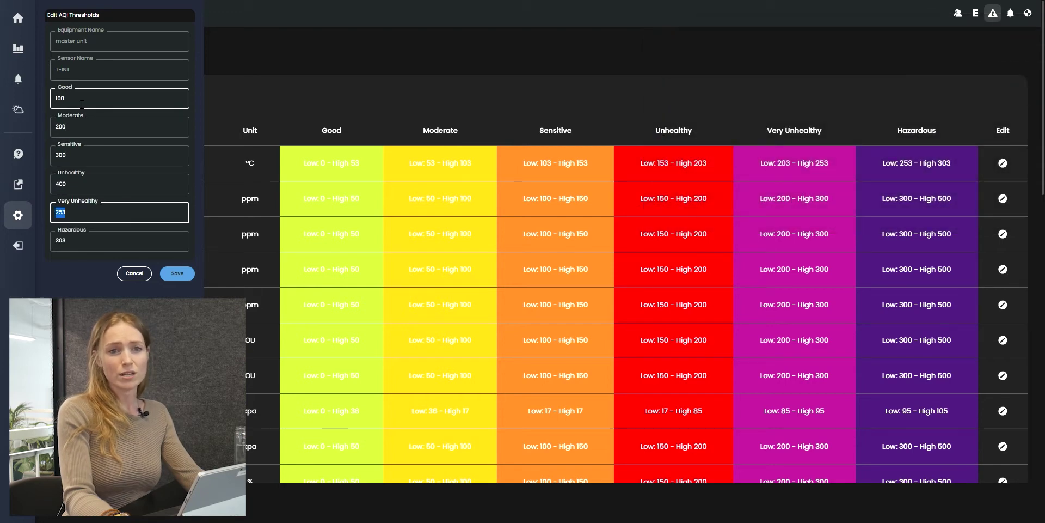